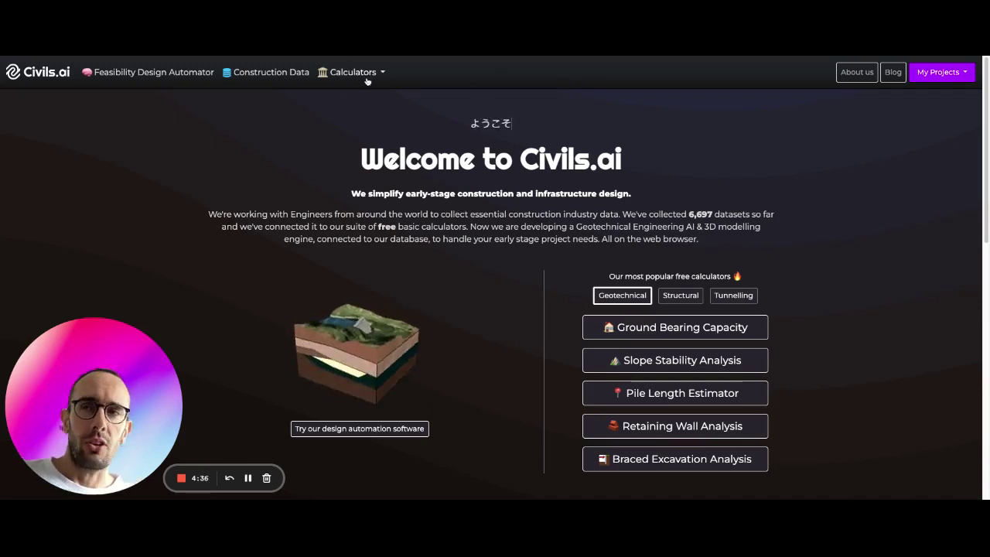
Step: Open the Tunnel Settlement Calculator from the Tunnelling calculators list
{"action": "left_click", "coordinate": [366, 79]}
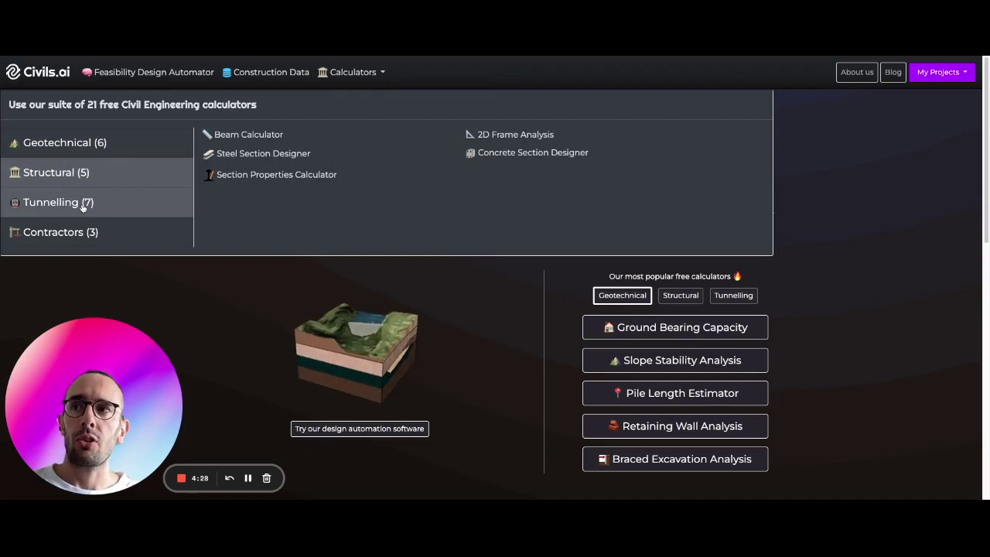
{"action": "mouse_move", "coordinate": [82, 205]}
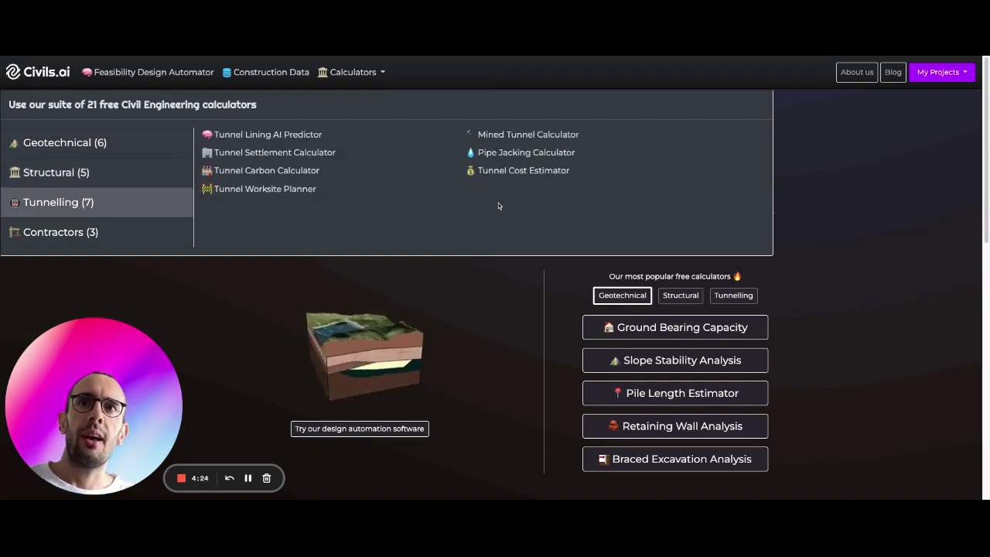
{"action": "left_click", "coordinate": [307, 155]}
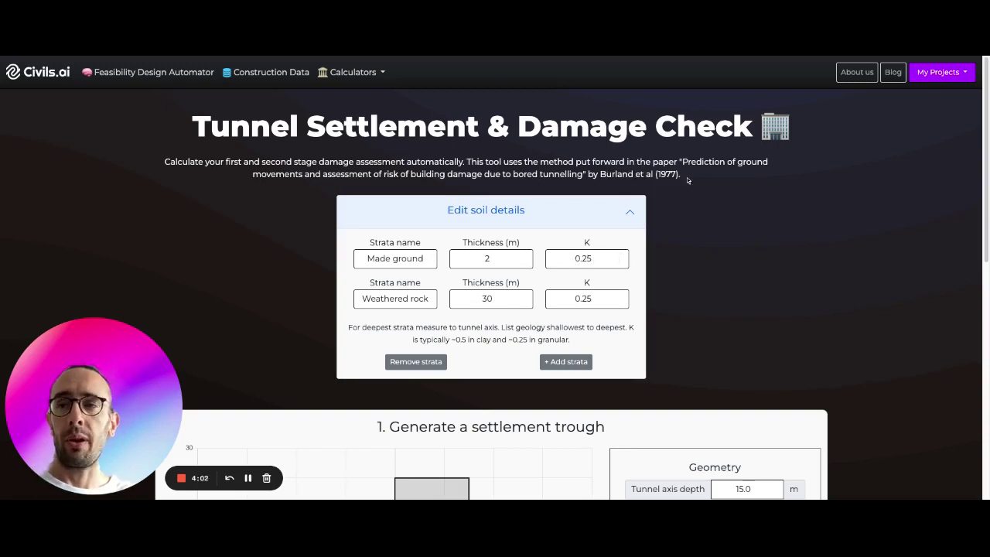
{"action": "scroll", "coordinate": [742, 196], "scroll_direction": "down", "scroll_amount": 4}
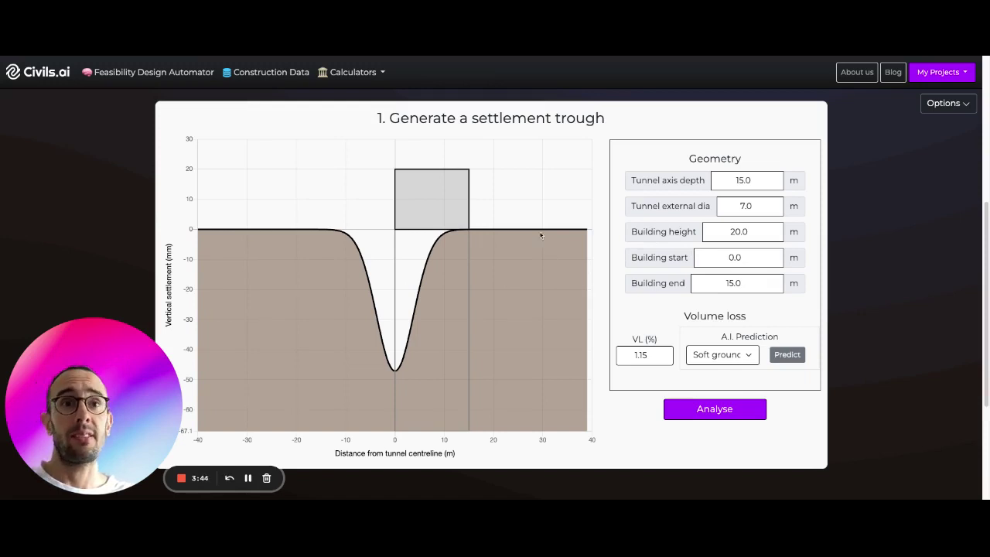
{"action": "scroll", "coordinate": [810, 290], "scroll_direction": "down", "scroll_amount": 1}
{"action": "scroll", "coordinate": [810, 290], "scroll_direction": "down", "scroll_amount": 1}
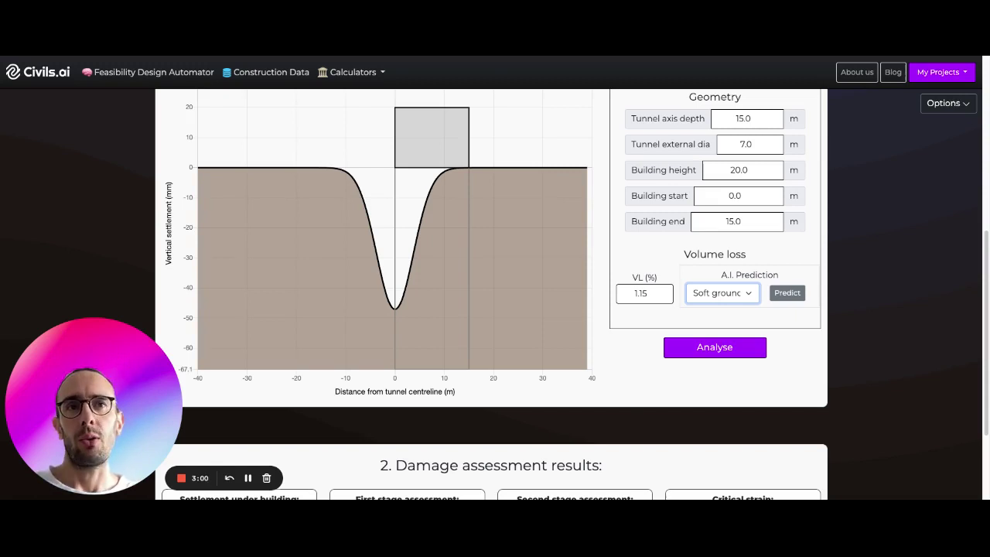
Step: Predict volume loss for Weathered ground (VL 1.1%) and review the Category 3 damage results
{"action": "key", "text": "Down"}
{"action": "left_click", "coordinate": [785, 294]}
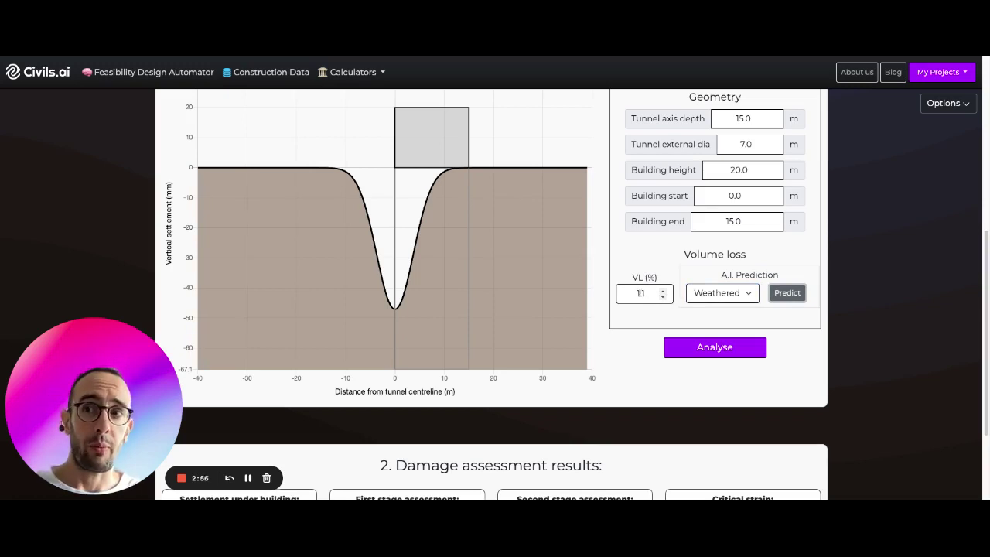
{"action": "scroll", "coordinate": [621, 237], "scroll_direction": "down", "scroll_amount": 3}
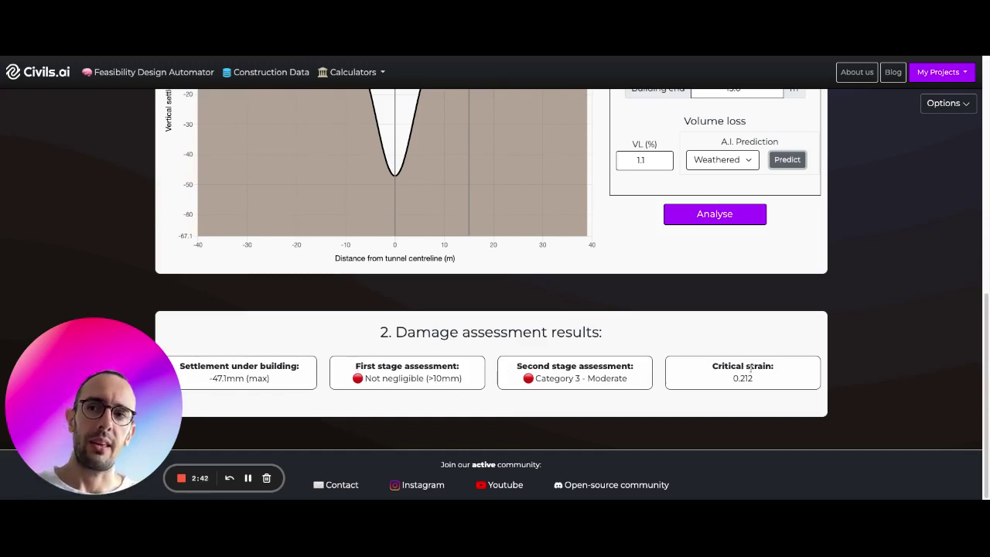
Step: Set the lower stratum's K value to 0.5
{"action": "scroll", "coordinate": [865, 351], "scroll_direction": "up", "scroll_amount": 4}
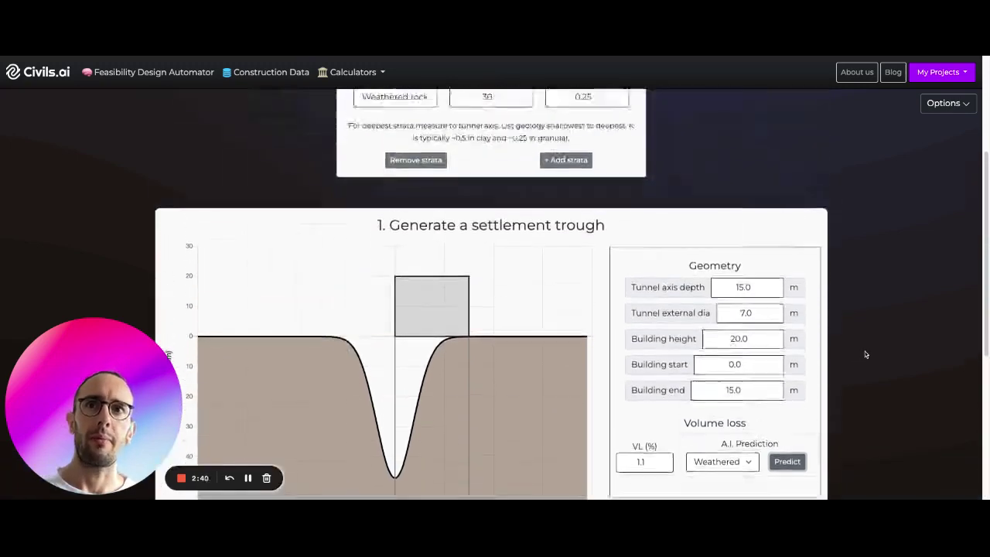
{"action": "scroll", "coordinate": [866, 351], "scroll_direction": "up", "scroll_amount": 3}
{"action": "scroll", "coordinate": [861, 348], "scroll_direction": "down", "scroll_amount": 2}
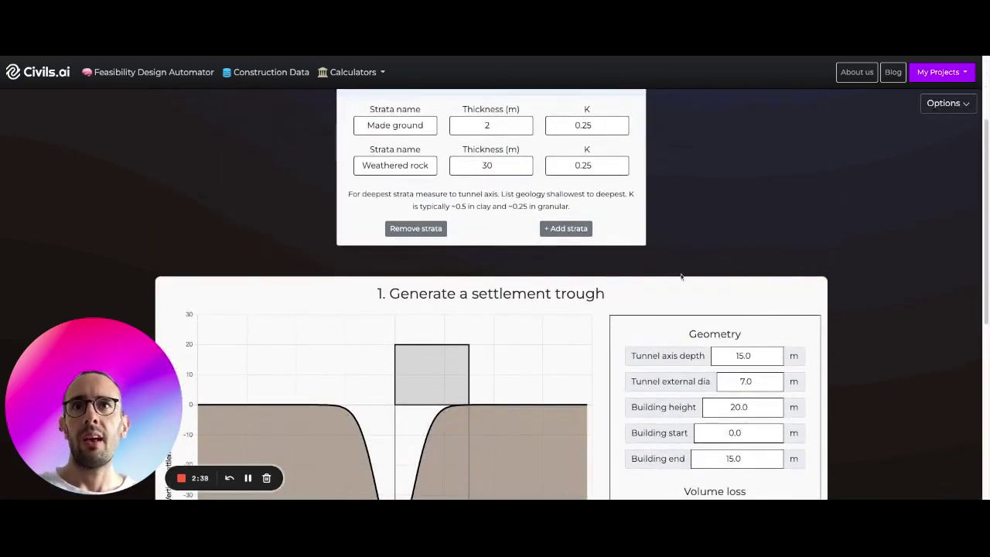
{"action": "double_click", "coordinate": [597, 165]}
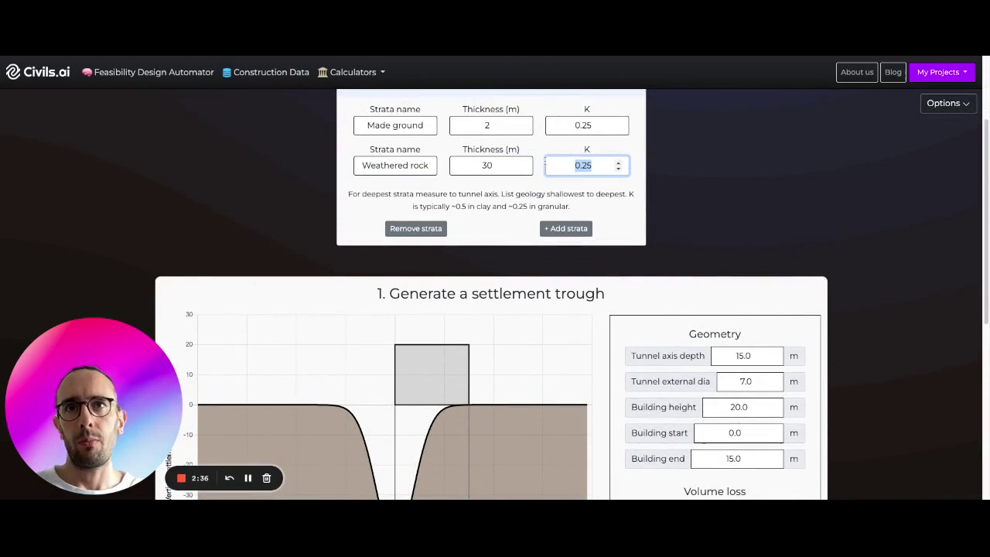
{"action": "type", "text": "0.5"}
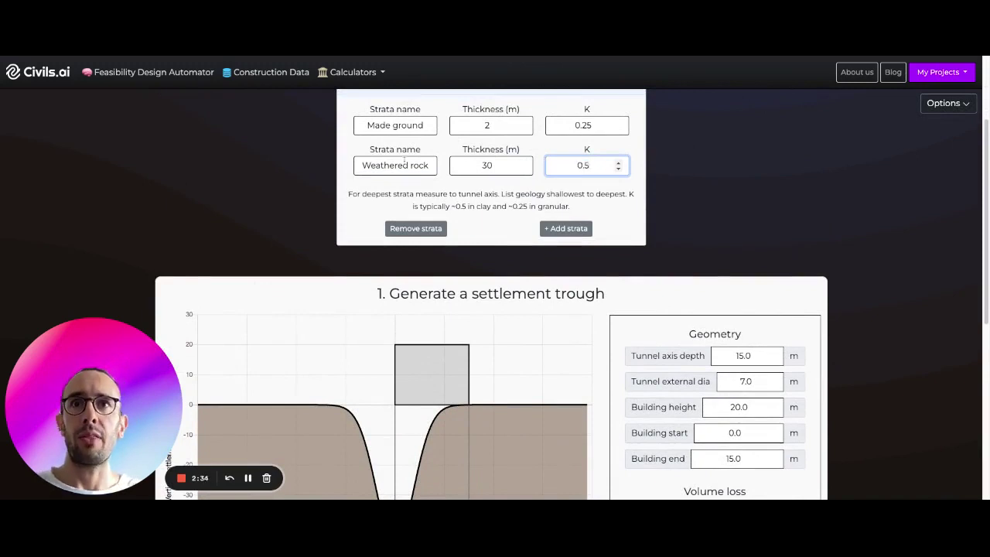
Step: Rename the Weathered rock stratum to 'Stiff clay'
{"action": "double_click", "coordinate": [399, 164]}
{"action": "triple_click", "coordinate": [399, 165]}
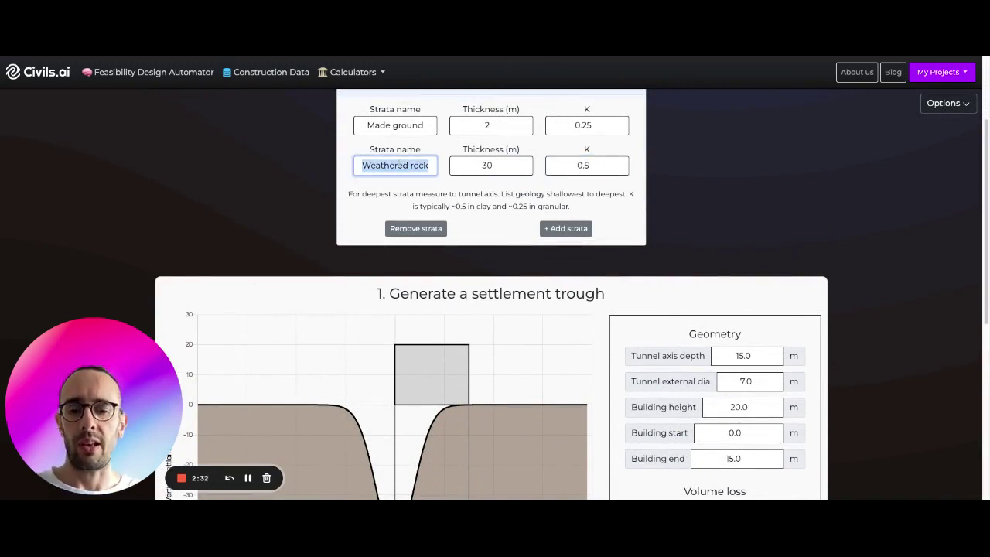
{"action": "type", "text": "Stiu"}
{"action": "key", "text": "BackSpace"}
{"action": "type", "text": "ff clay"}
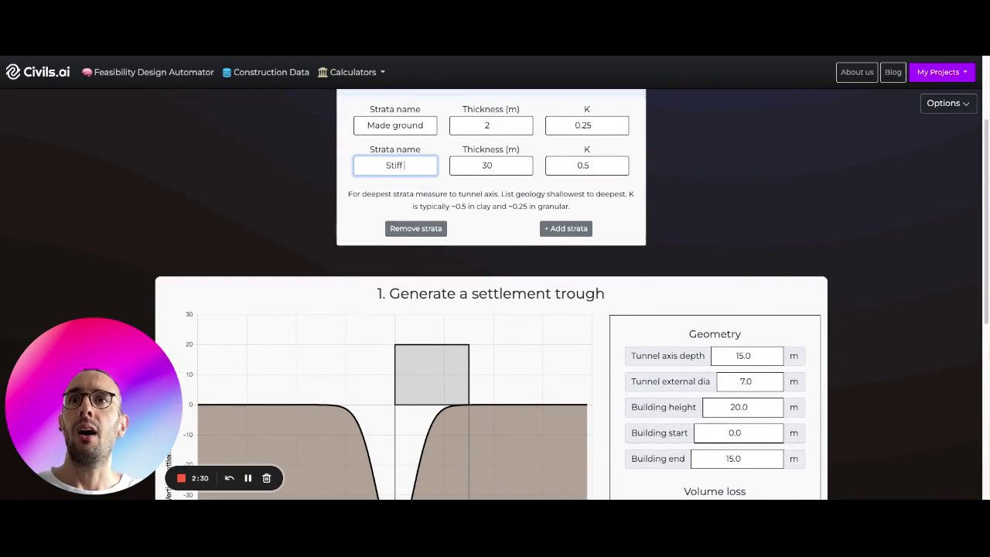
{"action": "left_click", "coordinate": [645, 176]}
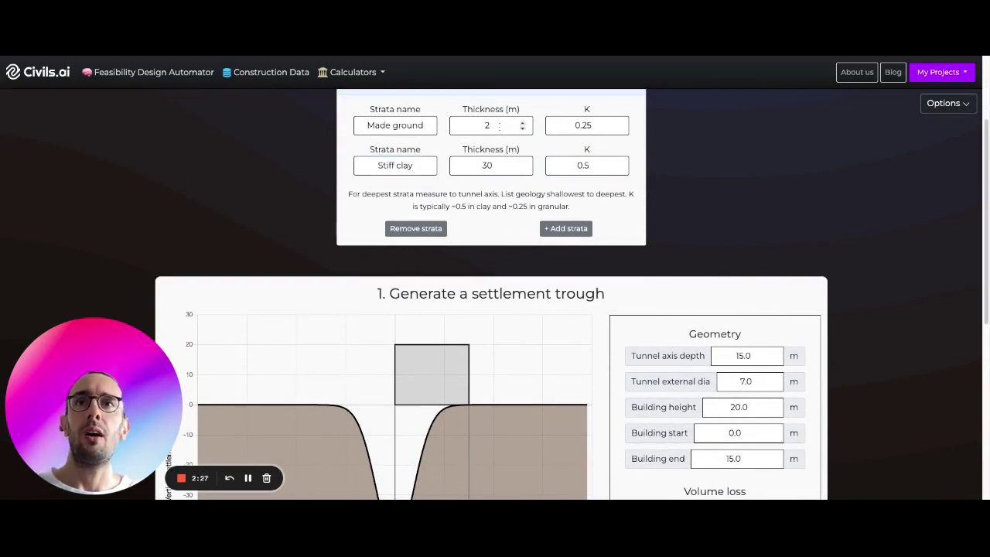
Step: Change the Made ground thickness to 3 m
{"action": "left_click_drag", "start_coordinate": [516, 125], "coordinate": [448, 137]}
{"action": "type", "text": "3"}
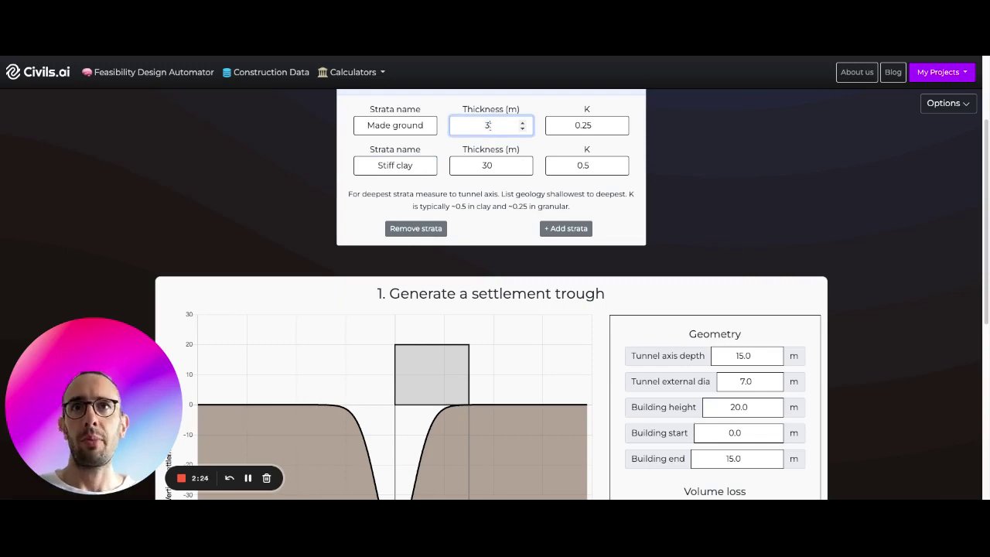
{"action": "scroll", "coordinate": [733, 236], "scroll_direction": "down", "scroll_amount": 1}
{"action": "scroll", "coordinate": [727, 230], "scroll_direction": "up", "scroll_amount": 2}
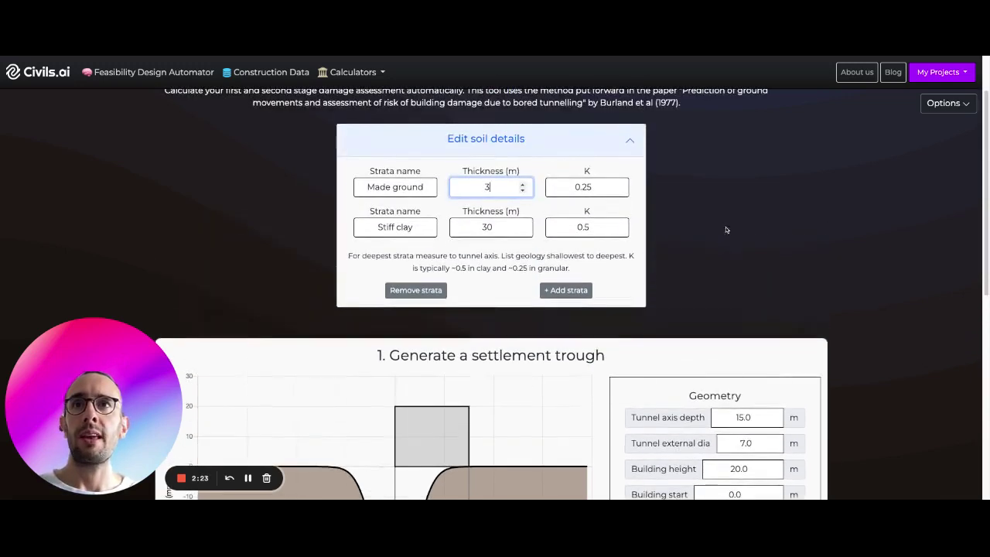
{"action": "scroll", "coordinate": [714, 245], "scroll_direction": "down", "scroll_amount": 3}
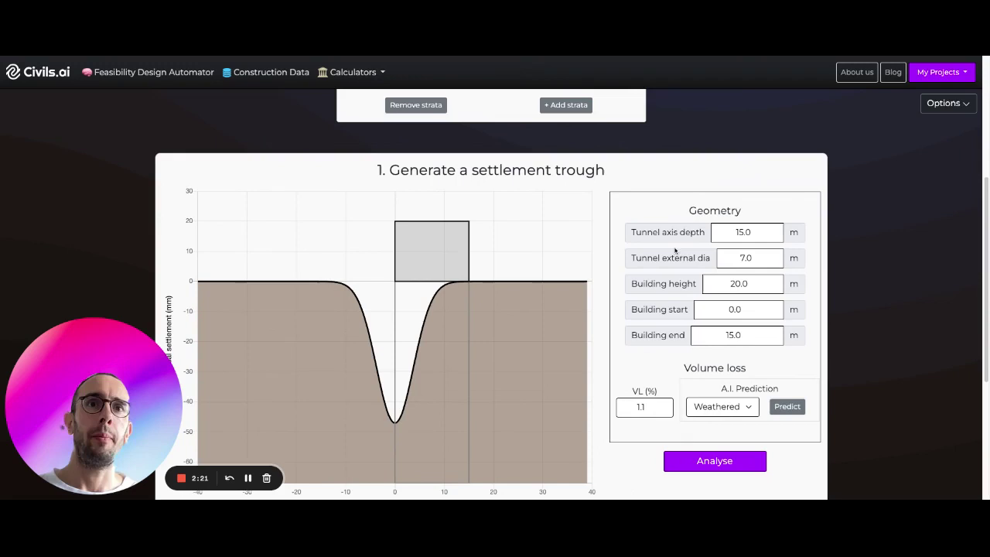
Step: Rerun the analysis and review results: 23.6 mm settlement, strain 0.027, Category 0
{"action": "left_click", "coordinate": [713, 461]}
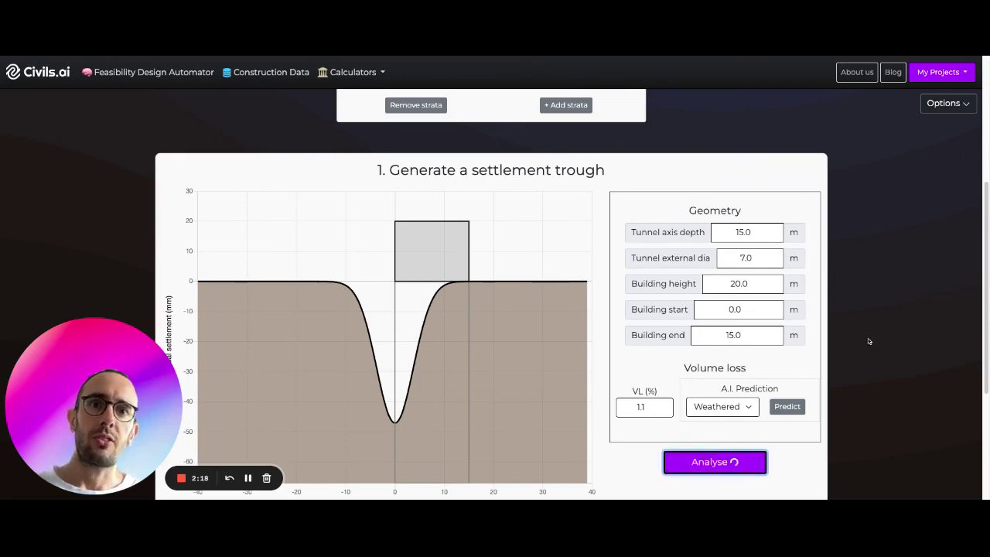
{"action": "scroll", "coordinate": [871, 335], "scroll_direction": "down", "scroll_amount": 2}
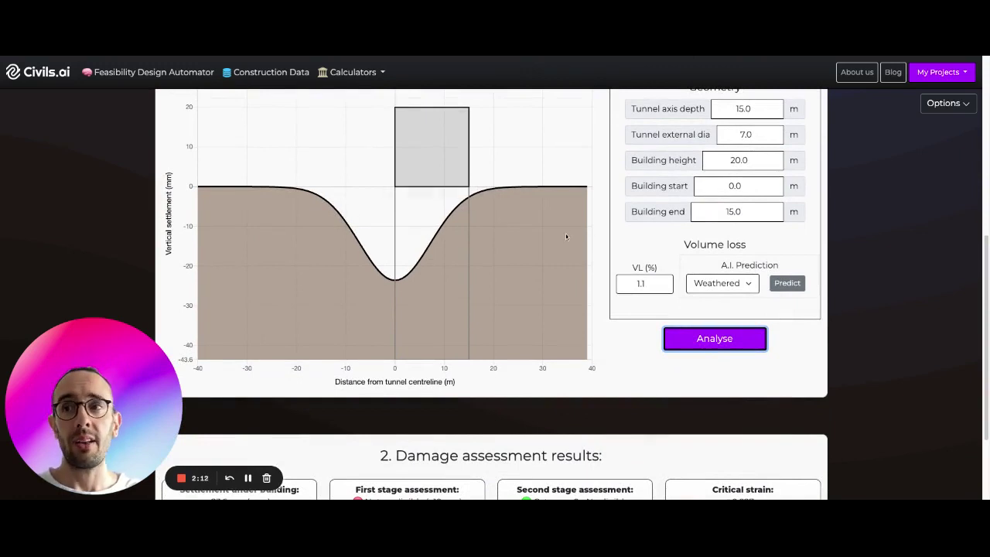
{"action": "scroll", "coordinate": [922, 222], "scroll_direction": "down", "scroll_amount": 2}
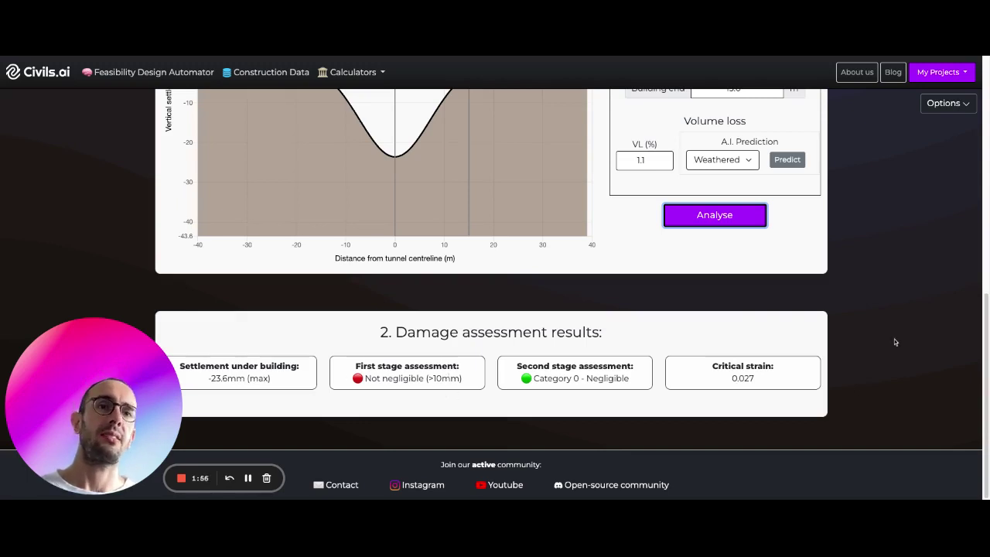
Step: Set the building height to 30 m and rerun the analysis
{"action": "scroll", "coordinate": [894, 339], "scroll_direction": "up", "scroll_amount": 2}
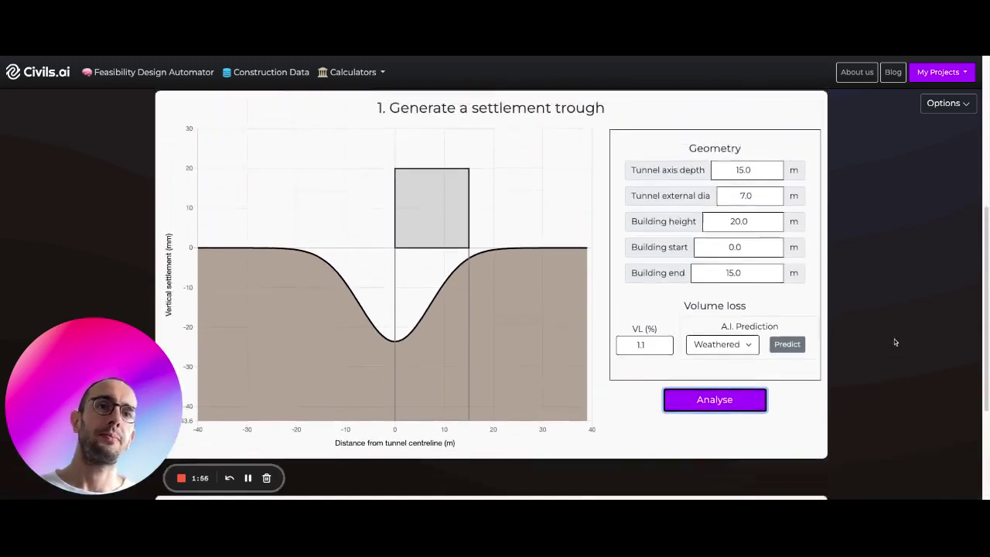
{"action": "double_click", "coordinate": [752, 222]}
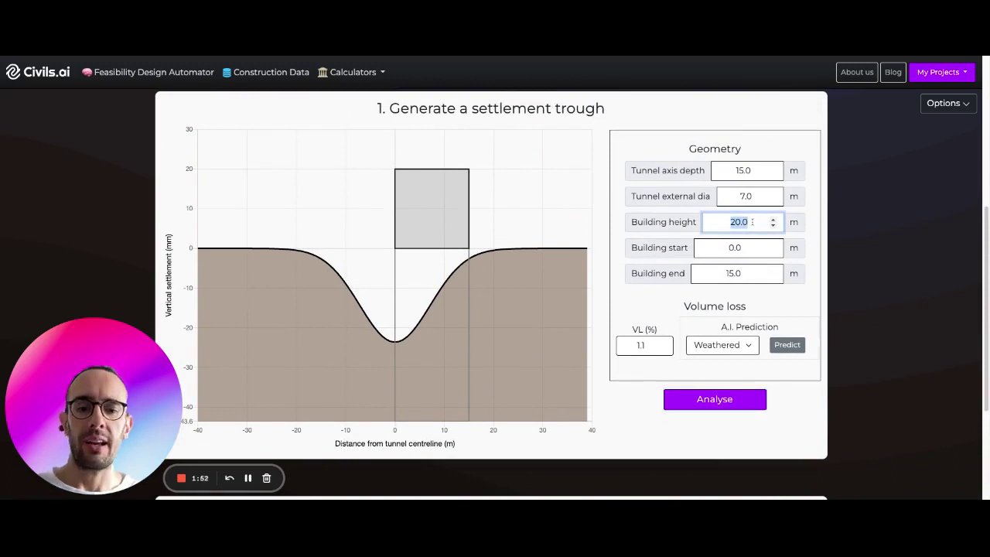
{"action": "type", "text": "30"}
{"action": "left_click", "coordinate": [698, 399]}
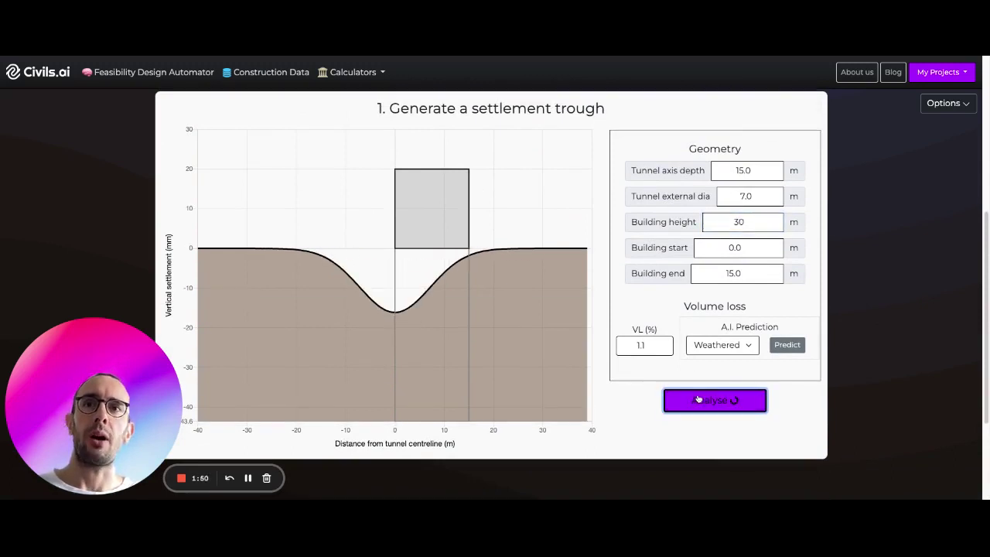
{"action": "scroll", "coordinate": [861, 349], "scroll_direction": "down", "scroll_amount": 3}
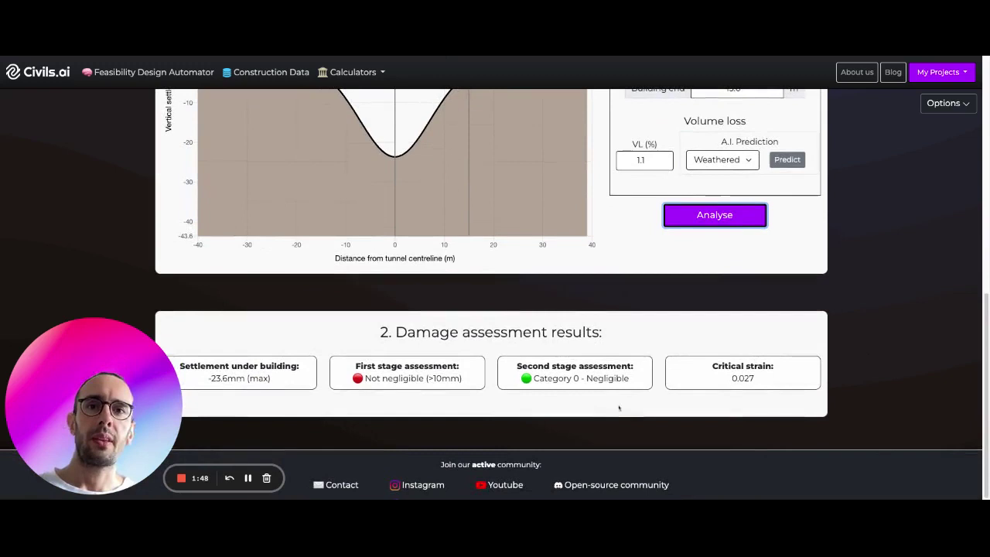
{"action": "scroll", "coordinate": [883, 329], "scroll_direction": "up", "scroll_amount": 1}
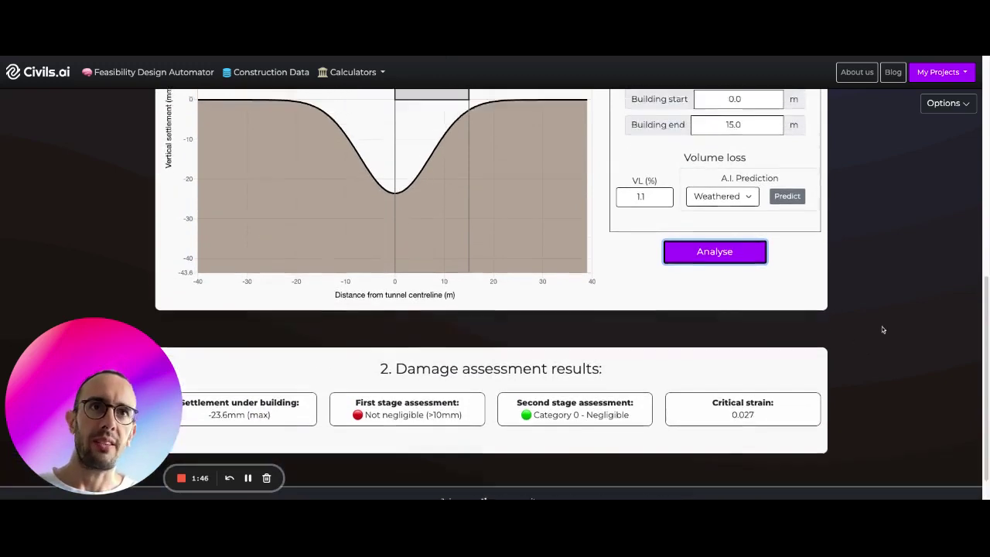
{"action": "scroll", "coordinate": [882, 330], "scroll_direction": "up", "scroll_amount": 4}
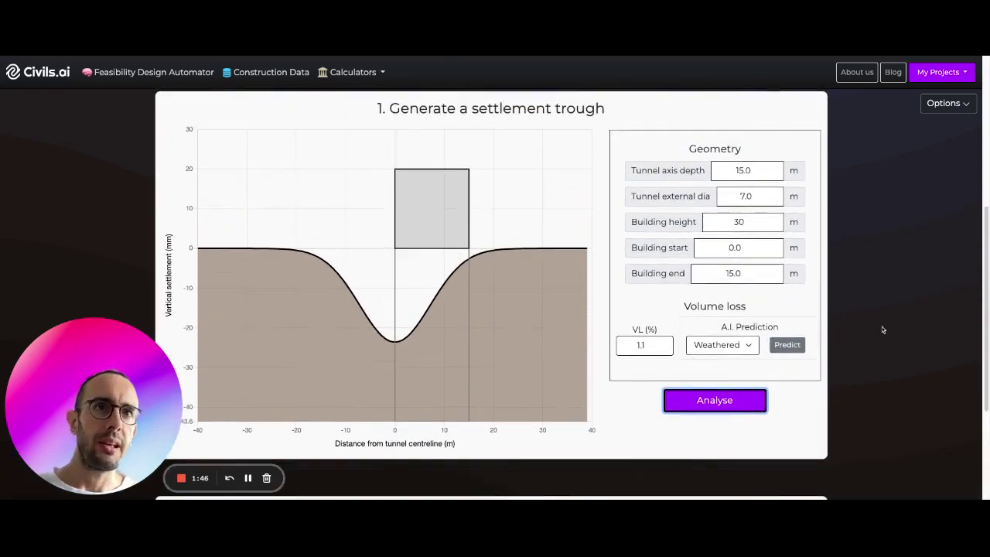
Step: Set the tunnel axis depth to 30 m and recalculate, giving 11.8 mm settlement
{"action": "double_click", "coordinate": [740, 169]}
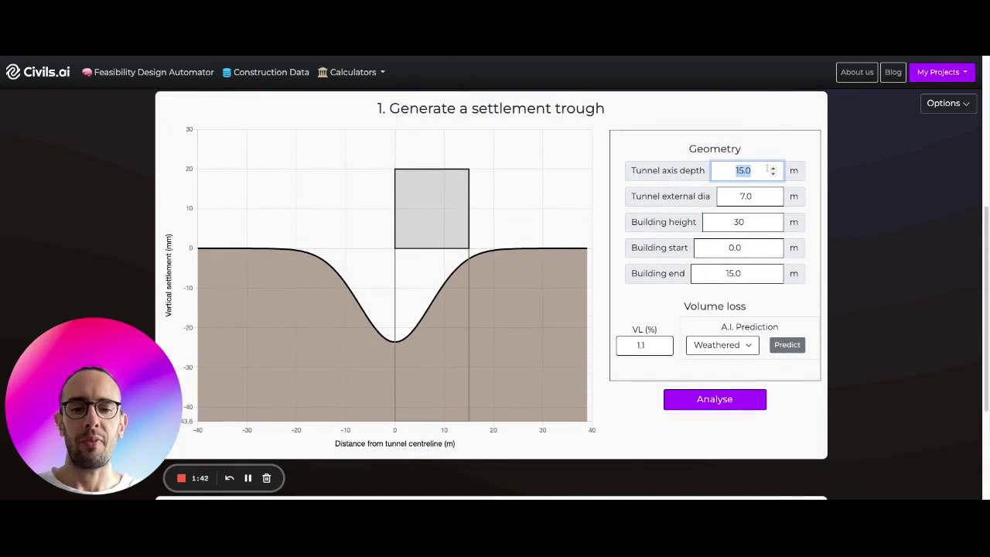
{"action": "type", "text": "30"}
{"action": "left_click", "coordinate": [726, 396]}
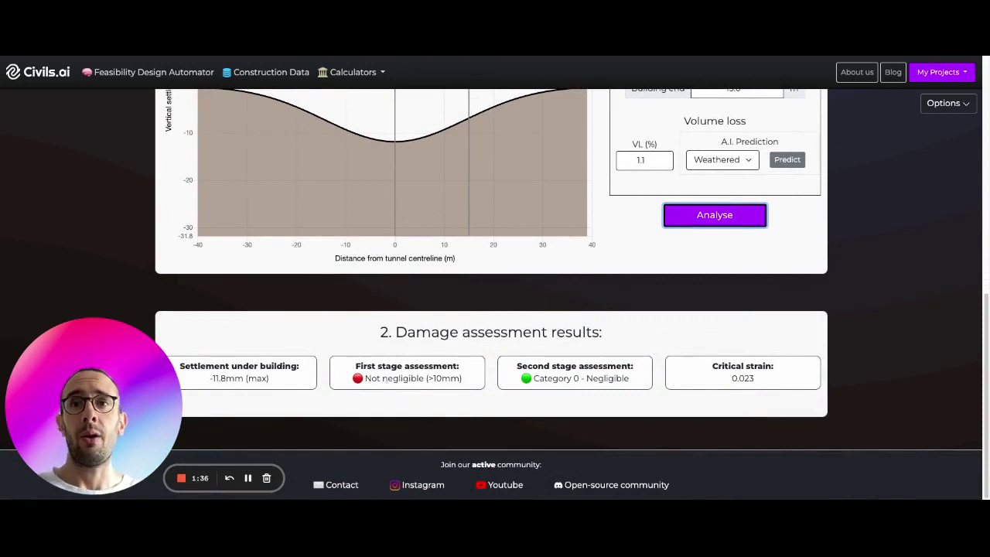
Step: Change the tunnel axis depth to 35 m and rerun the analysis
{"action": "scroll", "coordinate": [878, 356], "scroll_direction": "up", "scroll_amount": 3}
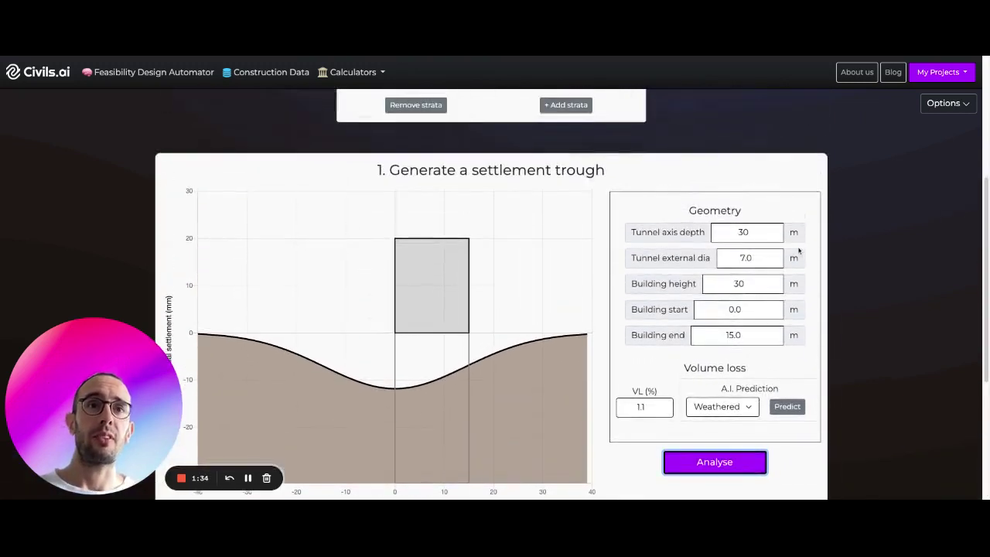
{"action": "double_click", "coordinate": [730, 230]}
{"action": "type", "text": "35"}
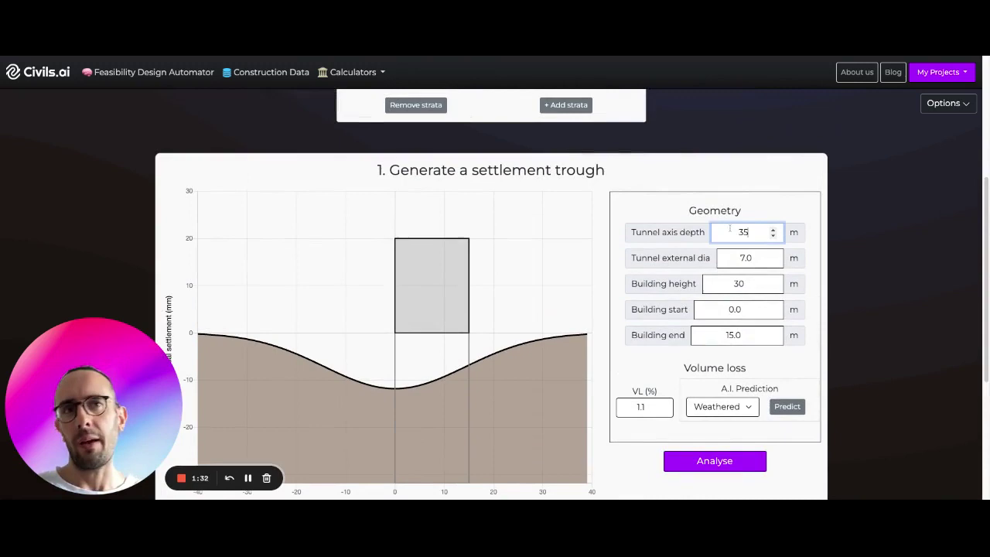
{"action": "left_click", "coordinate": [714, 461]}
{"action": "scroll", "coordinate": [879, 313], "scroll_direction": "down", "scroll_amount": 3}
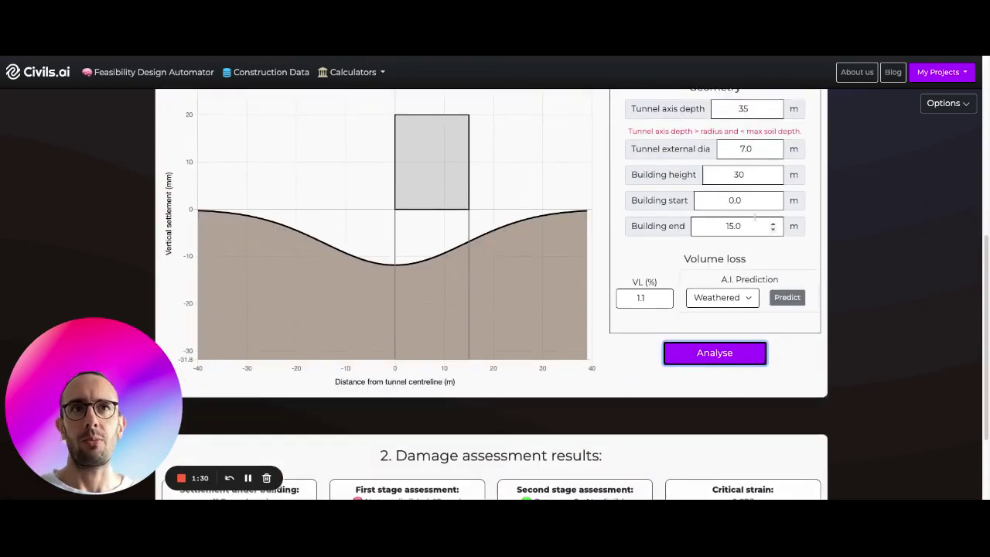
{"action": "scroll", "coordinate": [878, 313], "scroll_direction": "up", "scroll_amount": 2}
{"action": "scroll", "coordinate": [570, 289], "scroll_direction": "up", "scroll_amount": 4}
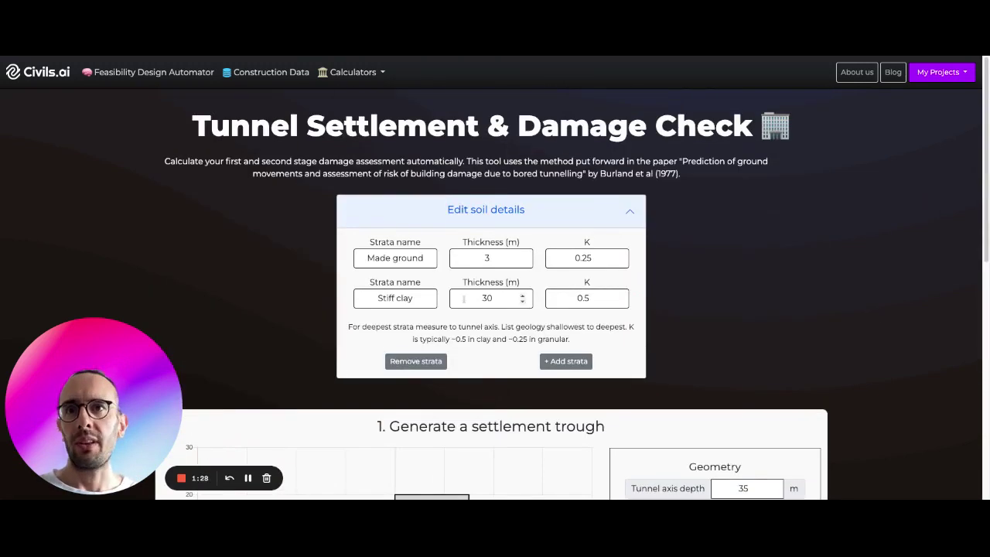
Step: Set Stiff clay thickness to 50 m and rerun: 9.9 mm settlement, strain 0.019, negligible damage
{"action": "double_click", "coordinate": [475, 299]}
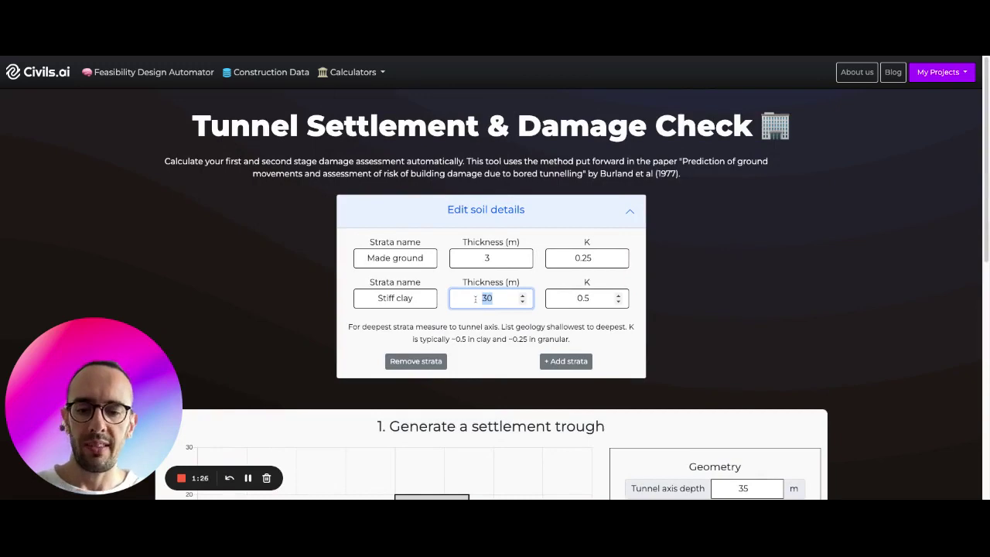
{"action": "scroll", "coordinate": [754, 317], "scroll_direction": "down", "scroll_amount": 5}
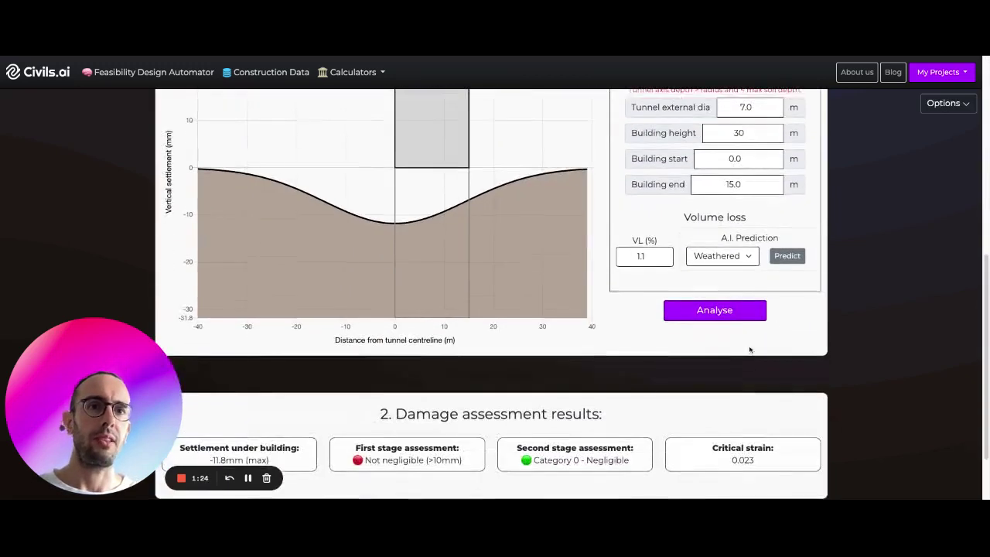
{"action": "left_click", "coordinate": [749, 317]}
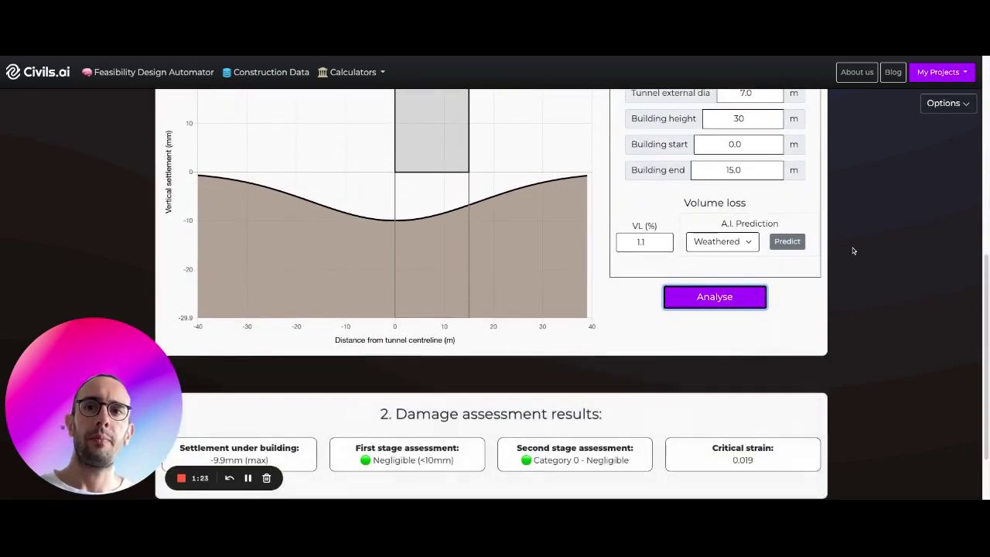
{"action": "scroll", "coordinate": [382, 374], "scroll_direction": "down", "scroll_amount": 2}
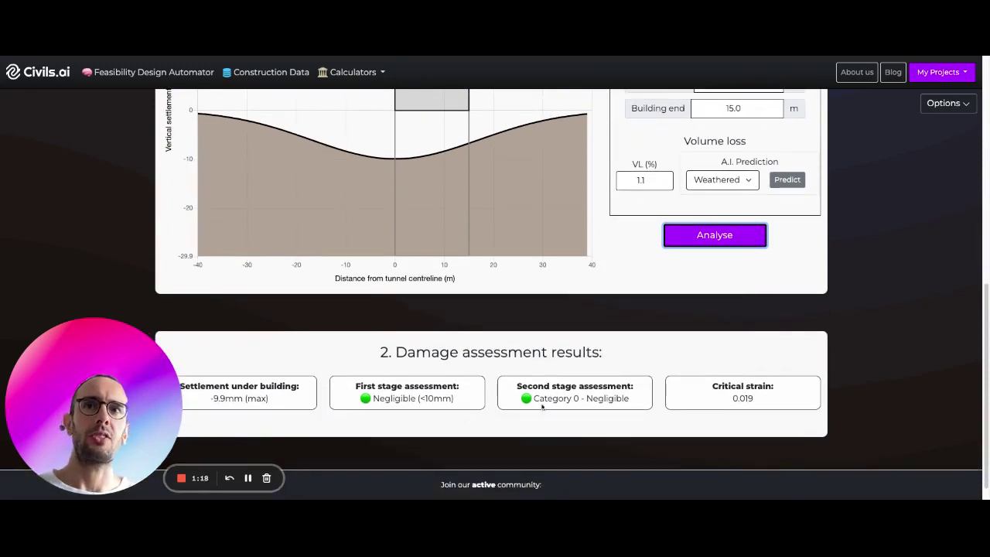
{"action": "scroll", "coordinate": [542, 408], "scroll_direction": "up", "scroll_amount": 5}
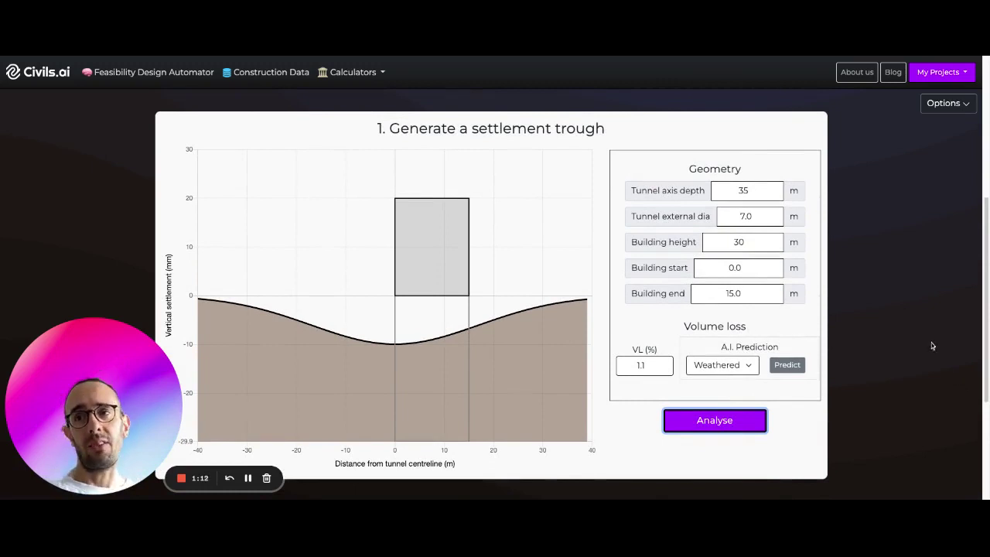
{"action": "scroll", "coordinate": [932, 345], "scroll_direction": "down", "scroll_amount": 3}
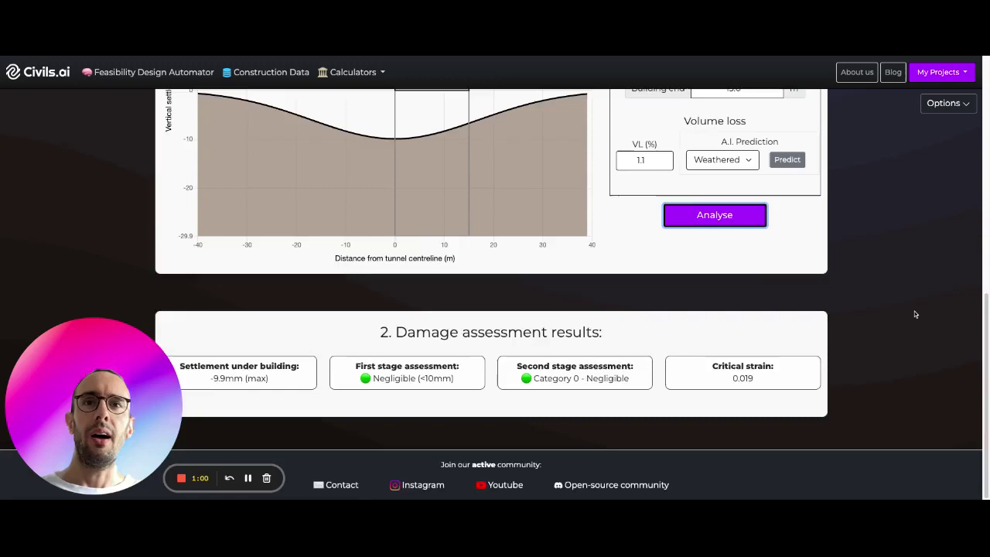
{"action": "scroll", "coordinate": [915, 311], "scroll_direction": "up", "scroll_amount": 6}
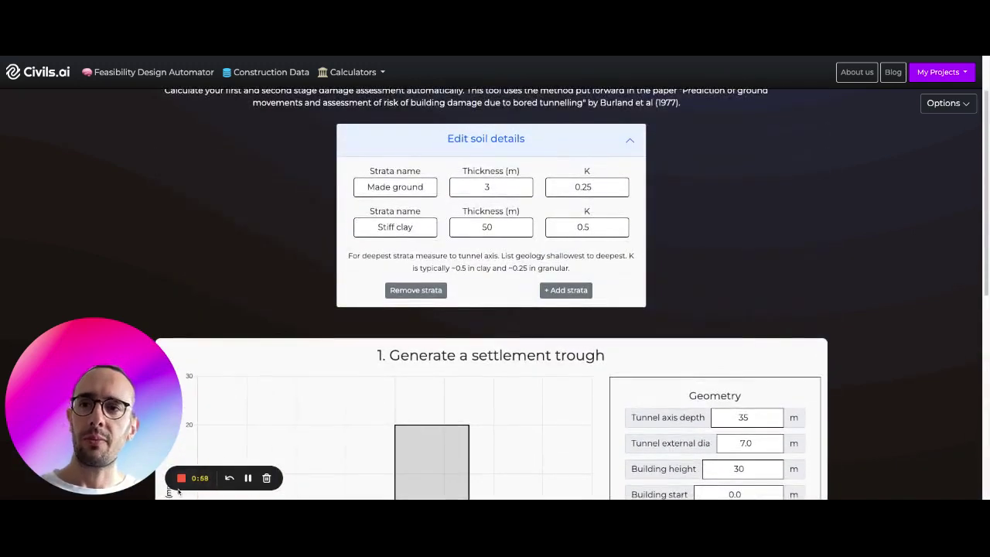